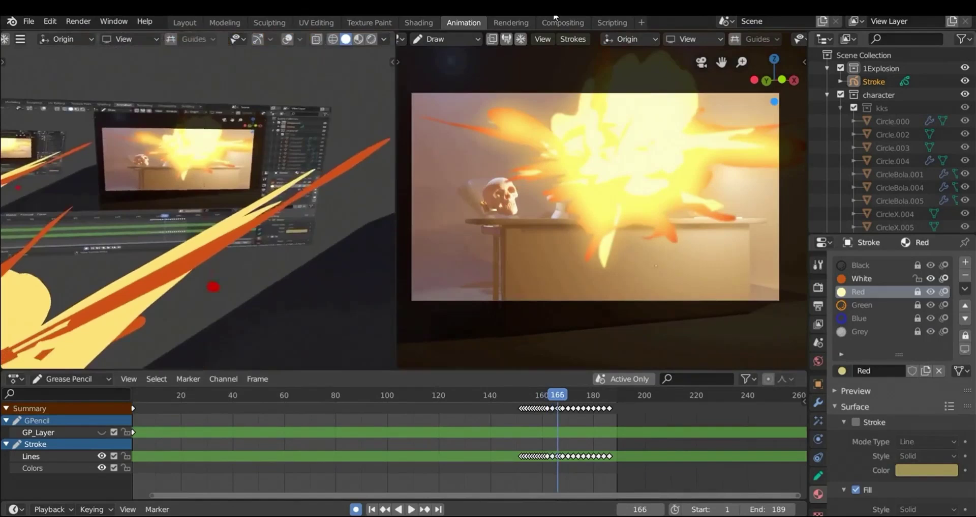
Step: Step through the explosion animation frame by frame, first back and then forward
key("Left")
key("Left")
key("Left")
key("Left")
key("Left")
key("Left")
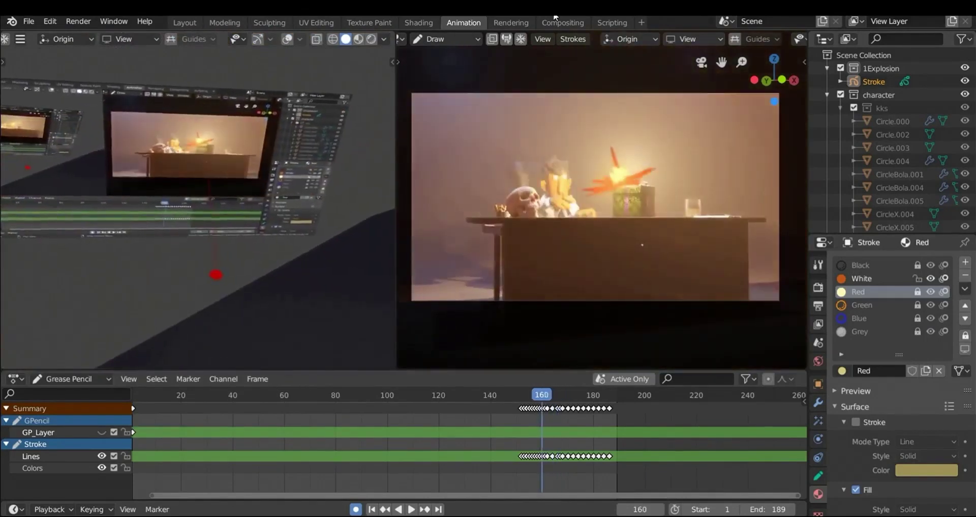
key("Right")
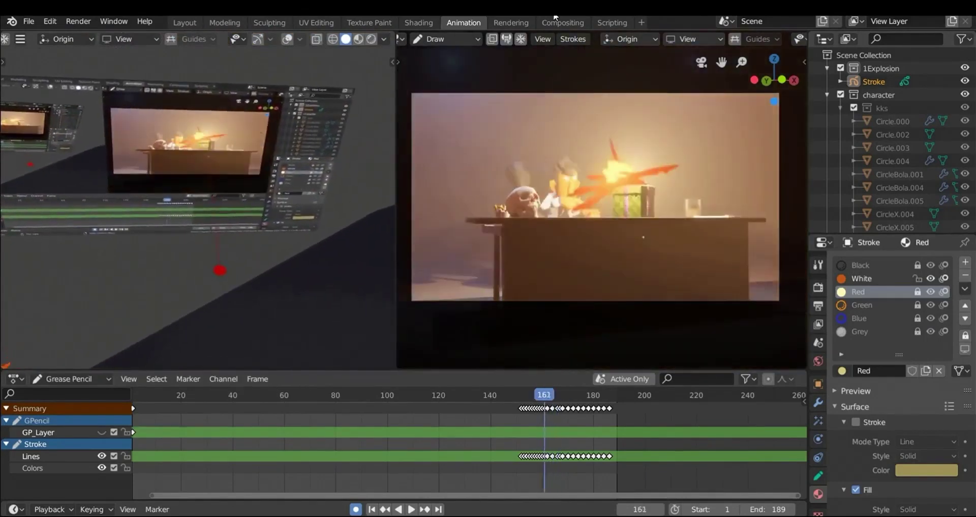
key("Right")
key("Right")
key("Right")
key("Right")
key("Right")
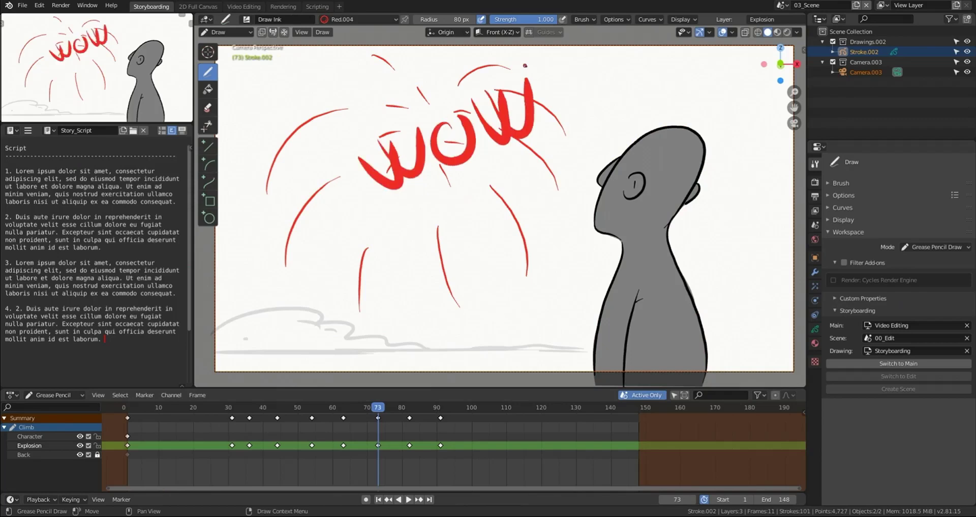
Step: Switch to the main edit and scrub the playhead to a later frame of the third scene
left_click(907, 363)
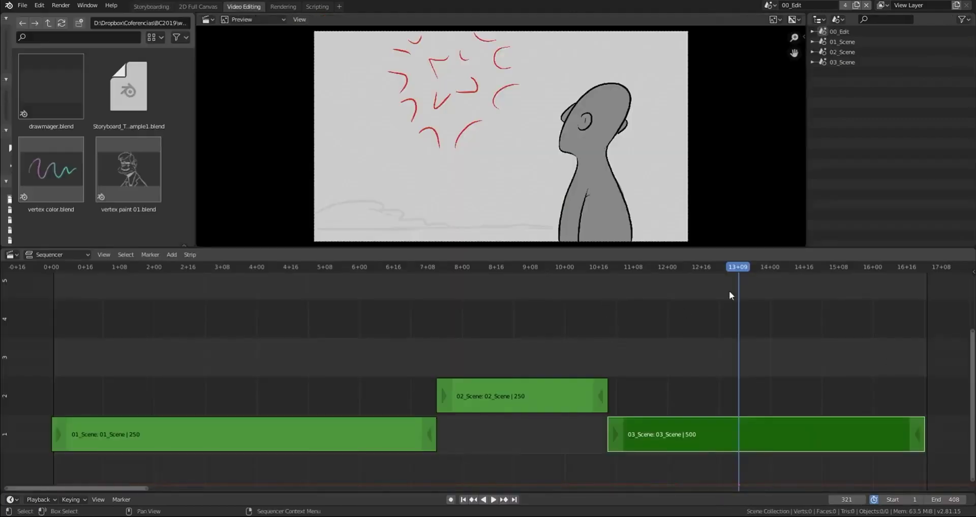
left_click_drag(749, 267, 534, 289)
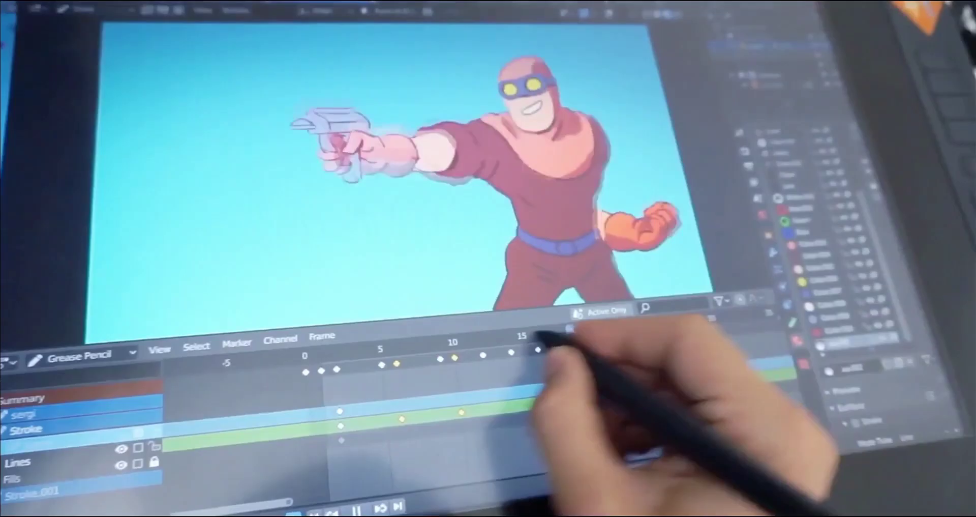
Step: Scrub through the character's poses, then play the VR shot to see the gun raised
mouse_move(542, 339)
left_mouse_down()
mouse_move(322, 356)
mouse_move(524, 351)
mouse_move(688, 326)
mouse_move(261, 374)
mouse_move(447, 355)
mouse_move(577, 327)
mouse_move(540, 351)
left_mouse_up()
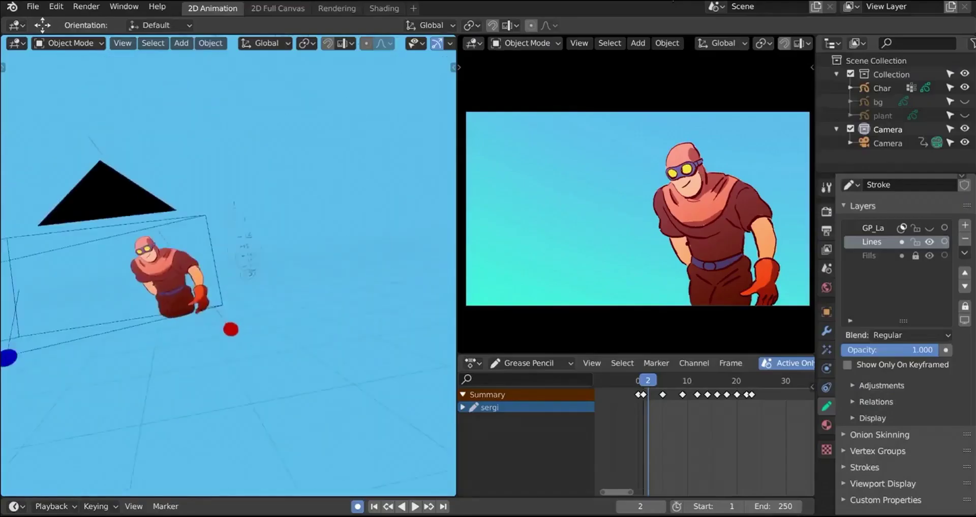
key("space")
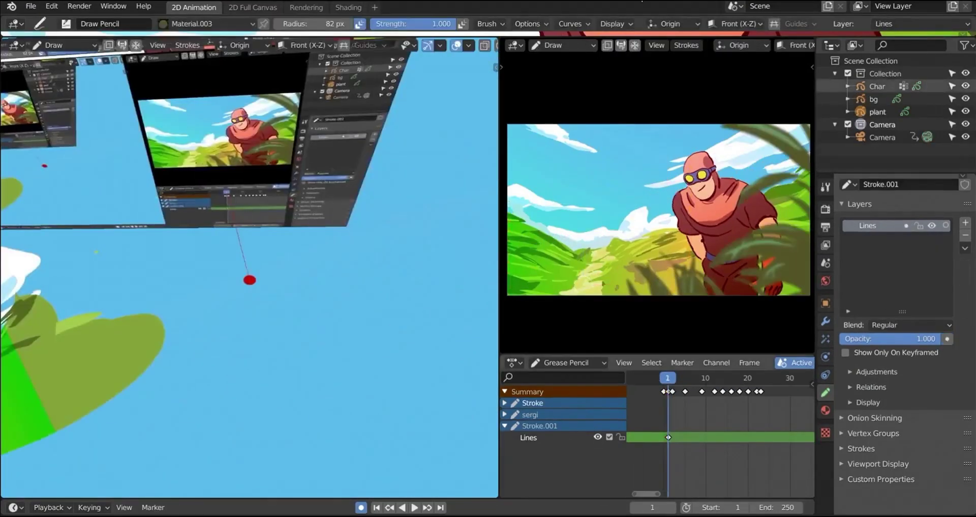
key("space")
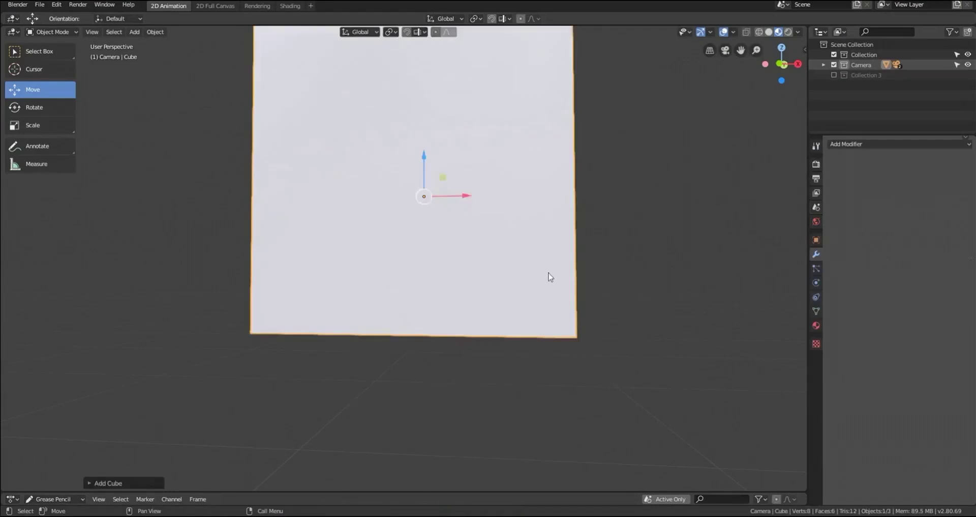
Step: Select a face loop on the quad sphere in face select mode, then orbit the painted owl skull
key("Tab")
key("3")
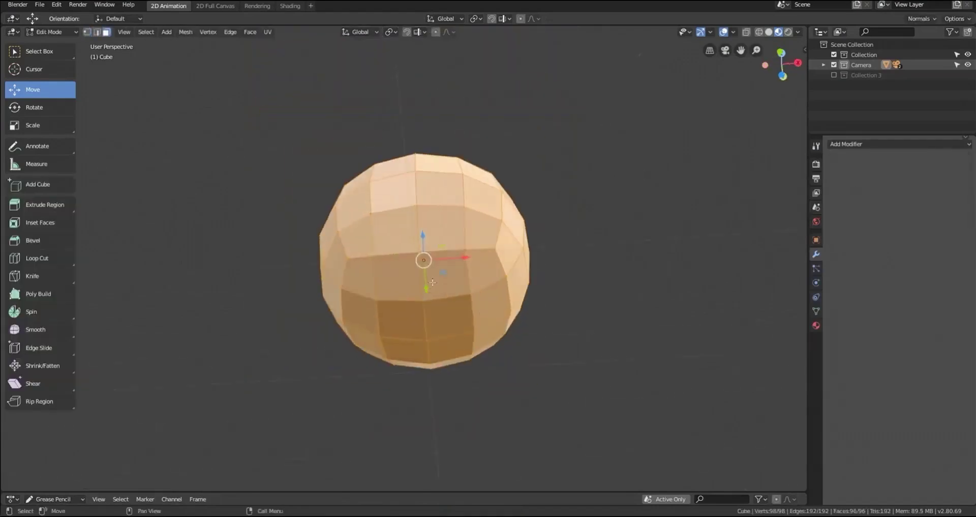
left_click(436, 266, "alt")
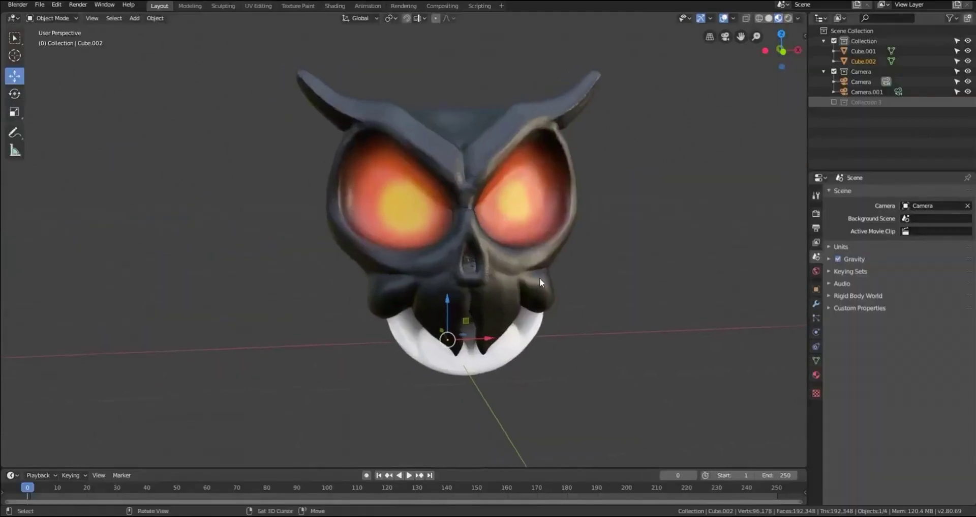
middle_click_drag(539, 278, 644, 237)
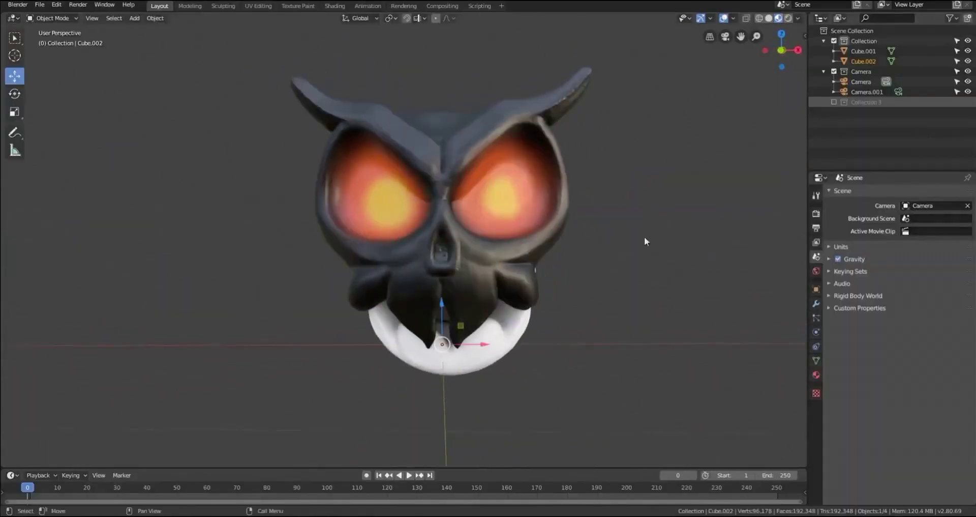
Step: Enable Collection 3 and move and rotate the Fire strokes onto the skull's right eye
left_click(833, 102)
left_click_drag(700, 218, 539, 201)
key("r")
key("r")
Step: Duplicate the fire onto the left eye and check its 23-frame Time Offset modifier
key("shift+d")
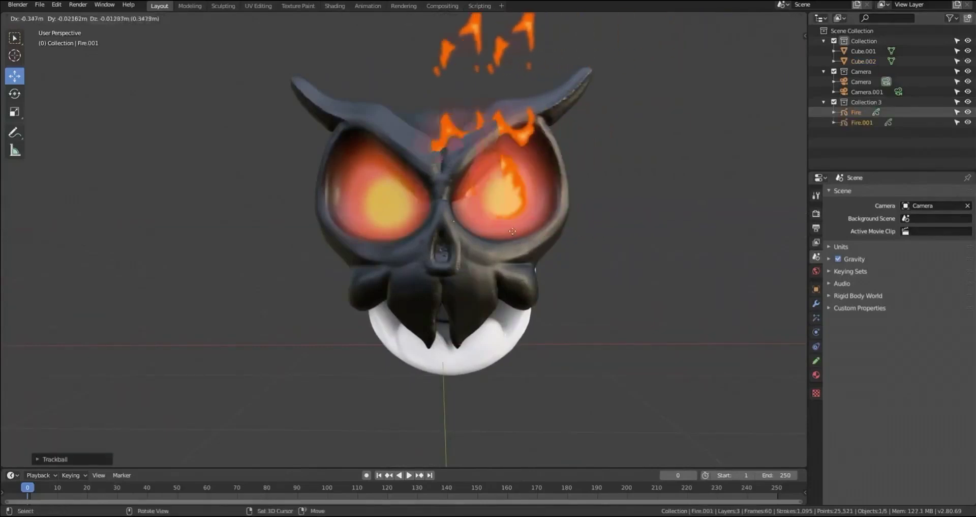
left_click(429, 207)
left_click(14, 93)
left_click(816, 360)
left_click(817, 304)
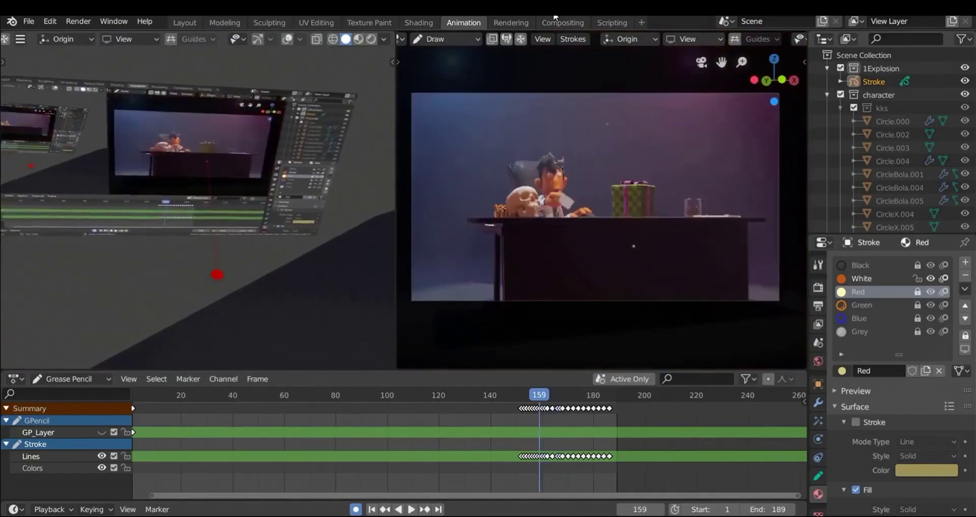
key("Right")
key("Right")
key("Right")
key("Right")
key("Right")
key("Right")
key("Right")
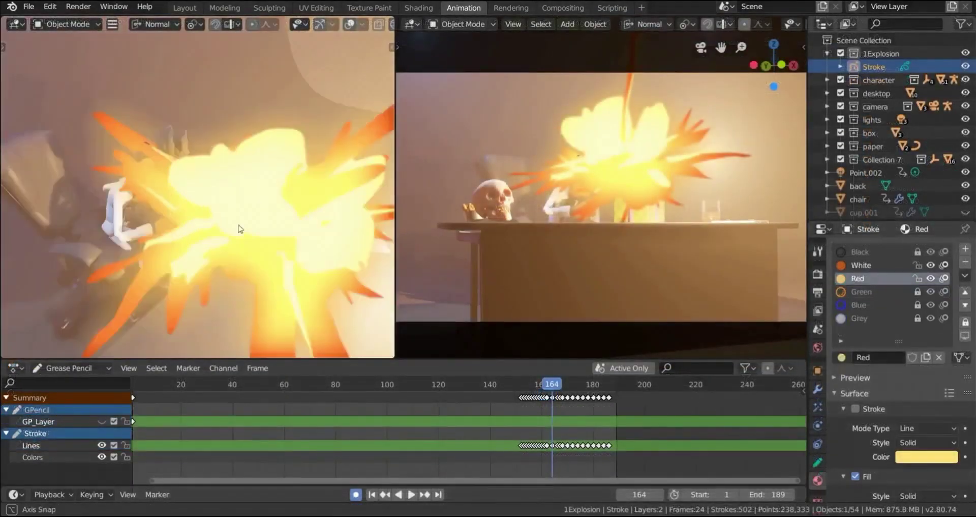
Step: Orbit the left viewport around the explosion and advance it a few frames
middle_click_drag(240, 228, 236, 202)
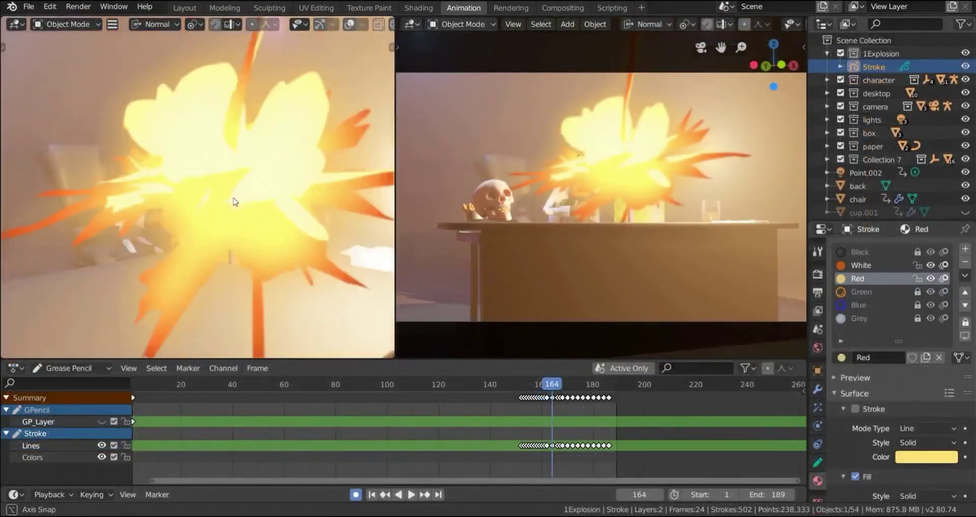
key("Right")
key("Right")
key("Right")
key("Right")
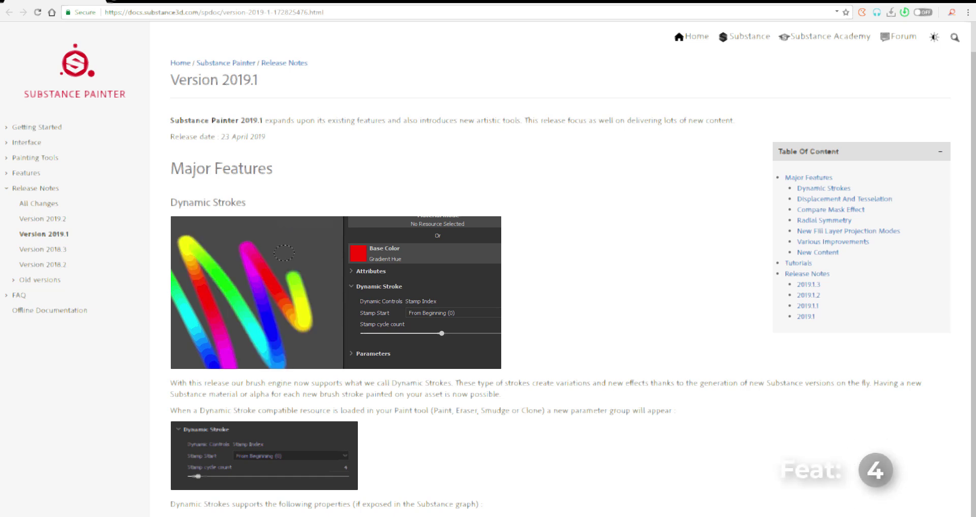
scroll(626, 133, "down", 3)
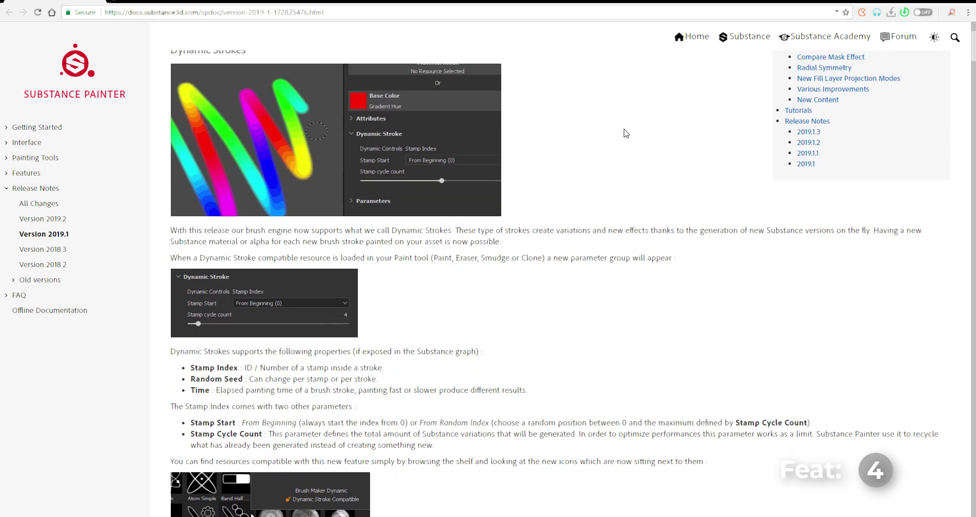
scroll(626, 133, "down", 8)
scroll(611, 215, "up", 5)
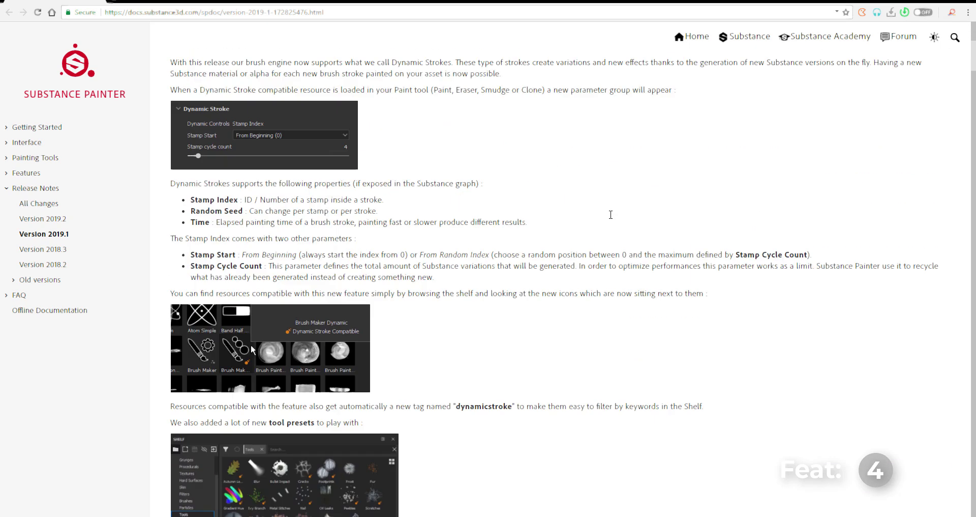
scroll(611, 214, "up", 4)
scroll(611, 218, "down", 2)
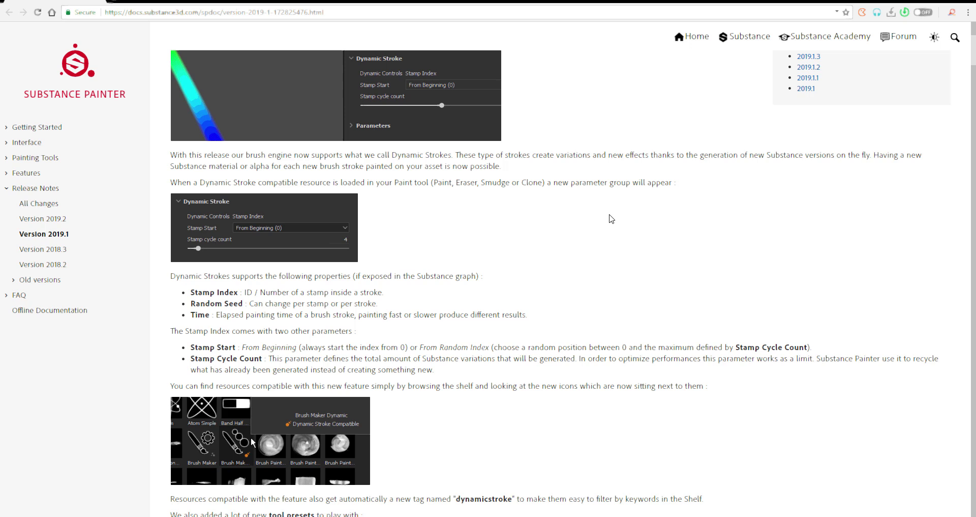
scroll(611, 218, "down", 3)
scroll(610, 218, "down", 2)
scroll(608, 220, "up", 2)
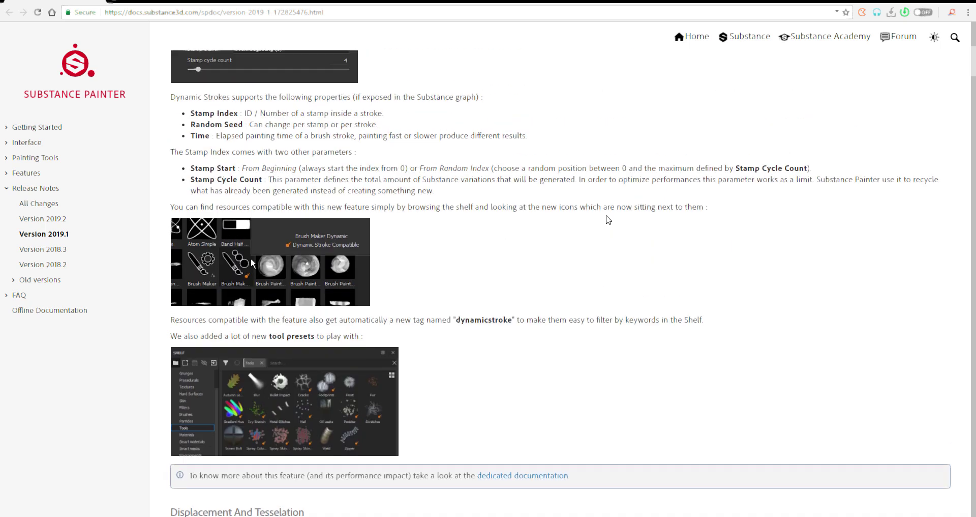
scroll(608, 219, "up", 8)
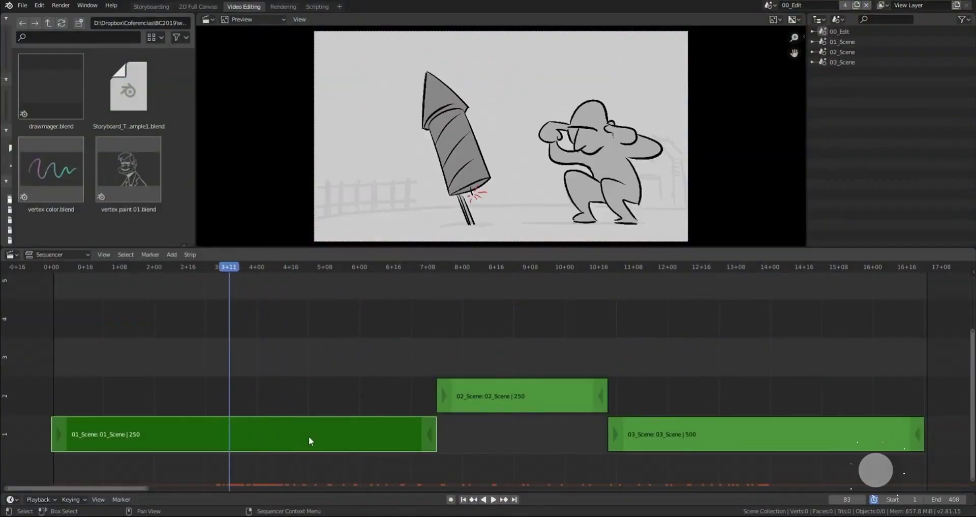
Step: Jump into the first scene's storyboard drawing and switch to drawing on it
right_click(309, 437)
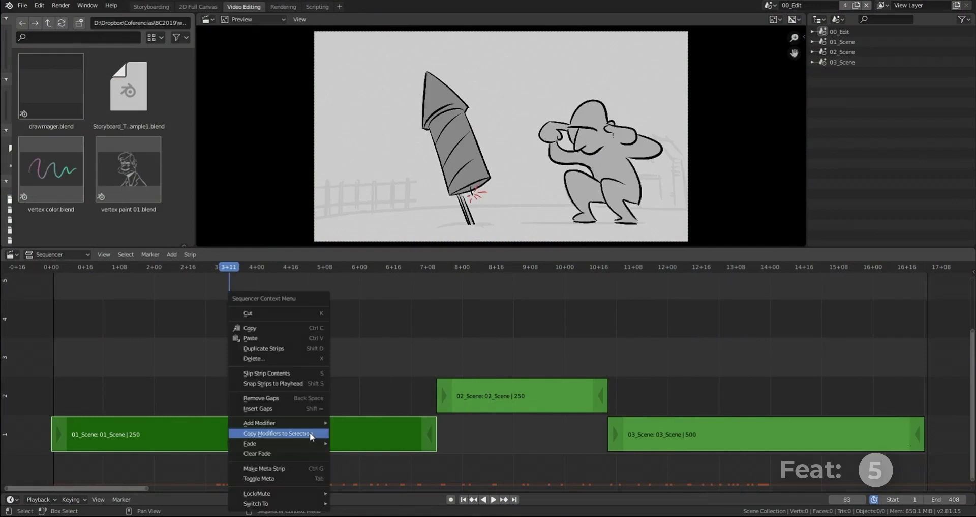
mouse_move(307, 503)
left_click(356, 503)
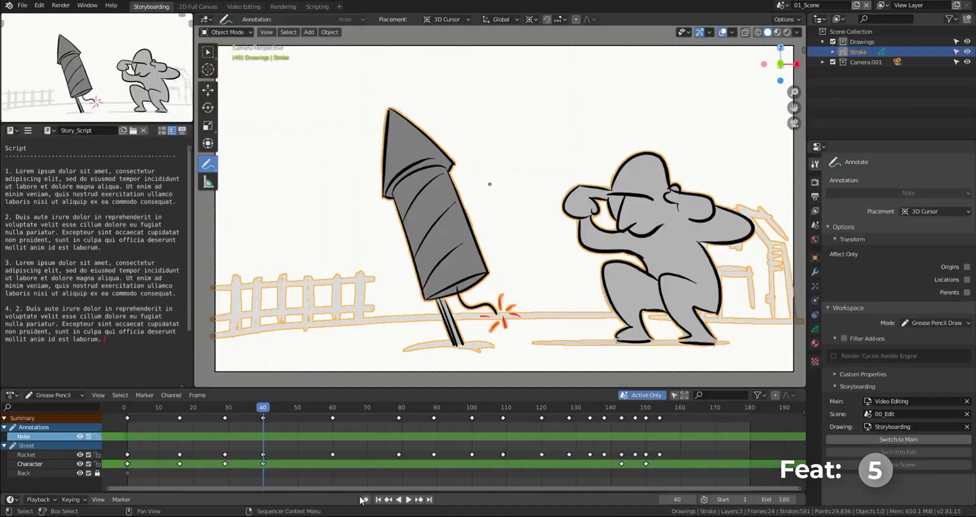
left_click(236, 77)
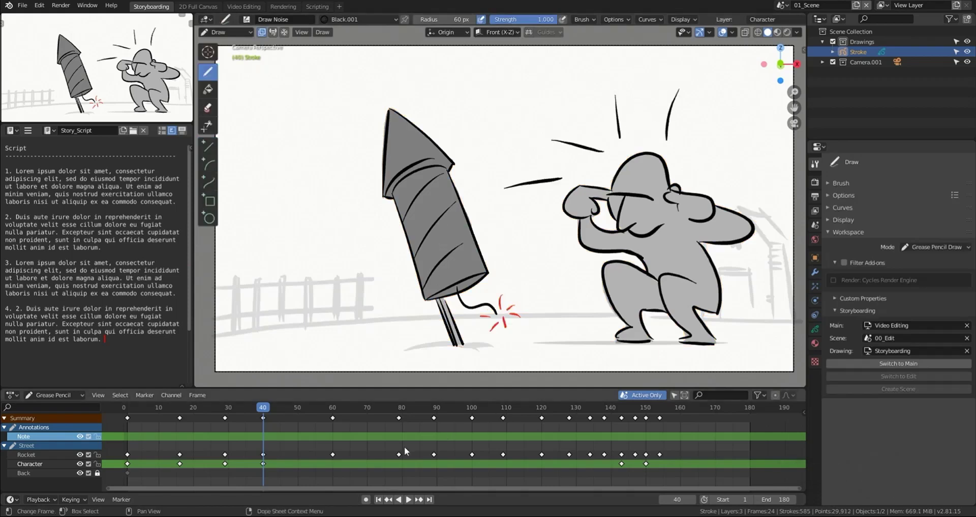
Step: Return to the main edit, play the storyboard sequence, and scrub back to frame 60
left_click(906, 364)
key("space")
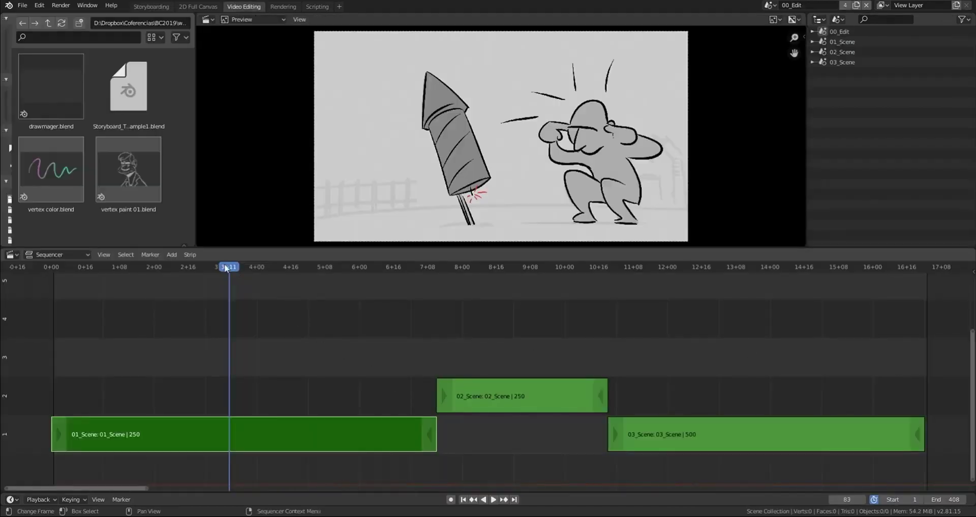
left_click_drag(192, 277, 737, 377)
Step: Open 03_Scene in Storyboarding, enter Draw mode, and draw red WOW over the fireworks
left_click(750, 429)
right_click(752, 429)
mouse_move(752, 430)
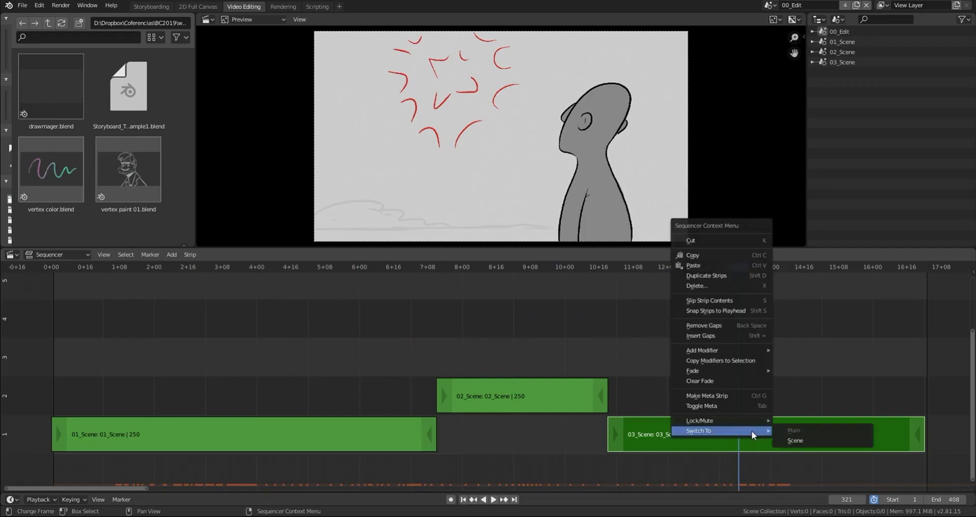
left_click(839, 440)
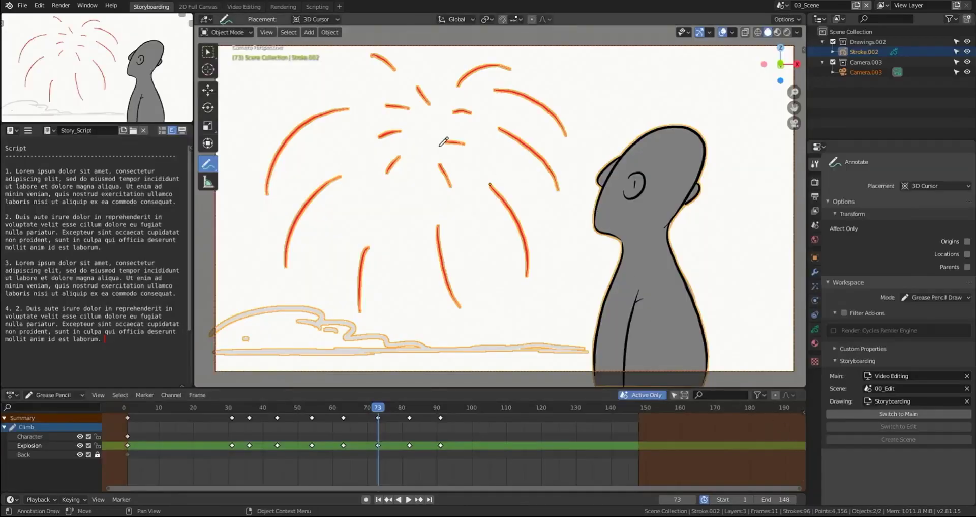
key("ctrl+Tab")
left_click(446, 109)
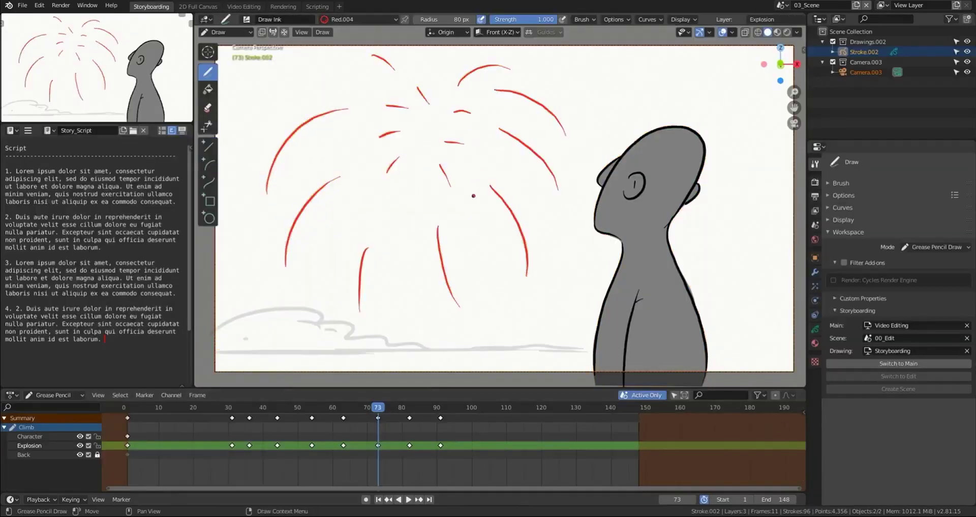
left_click_drag(400, 135, 534, 102)
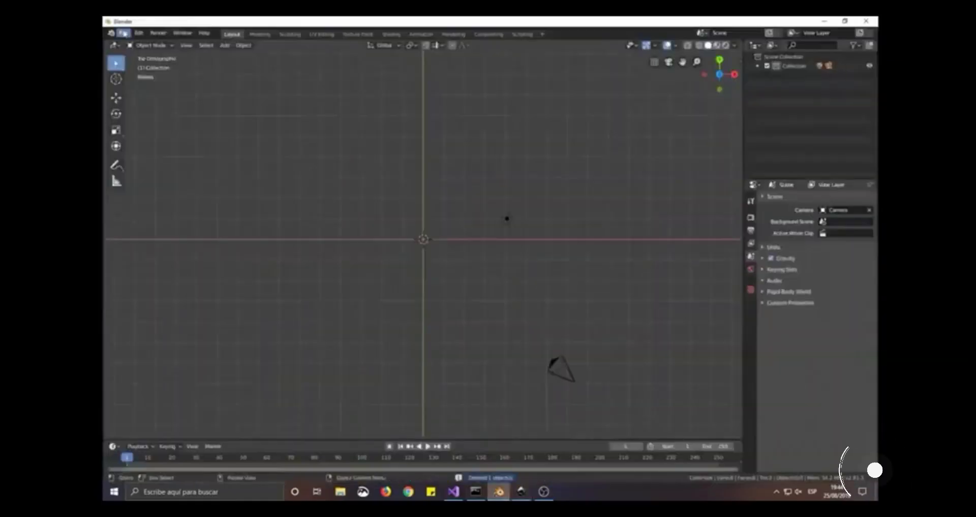
Step: Import Airplane_SVG.svg from the recent SVG folder as a Scalable Vector Graphics file
left_click(124, 33)
mouse_move(188, 157)
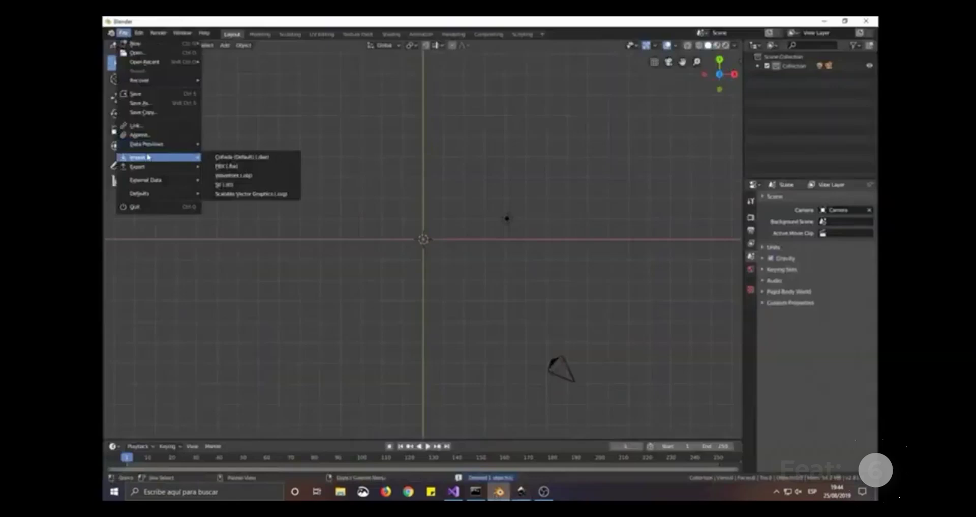
left_click(251, 194)
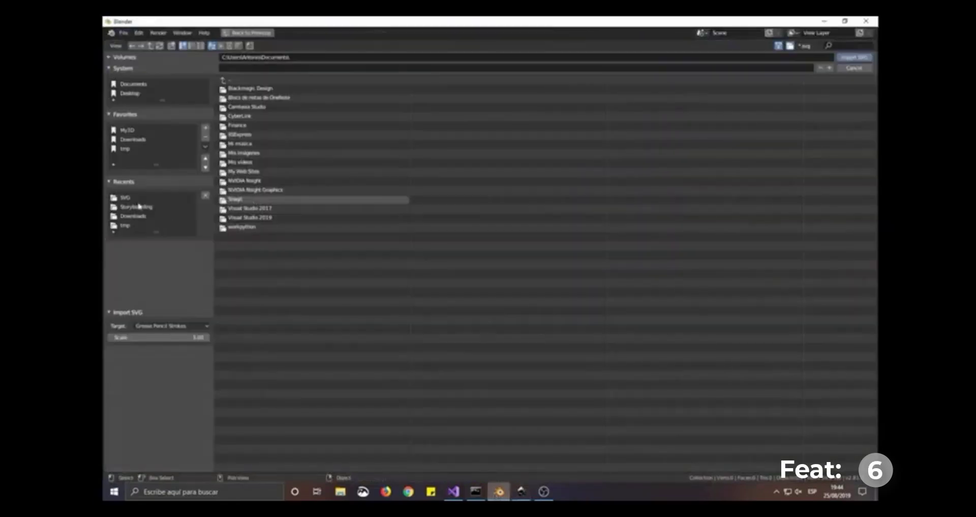
left_click(128, 199)
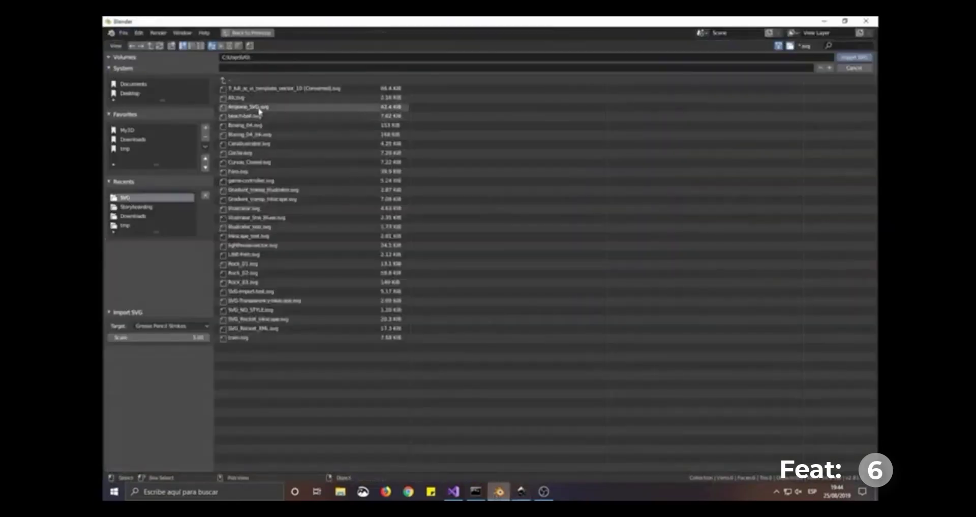
left_click(259, 108)
left_click(855, 57)
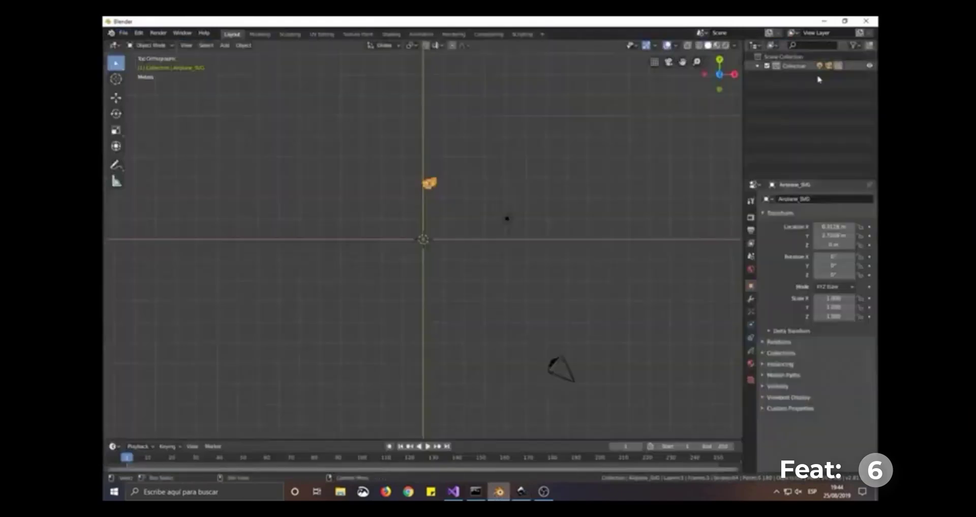
Step: Zoom in on the imported airplane and show its Face, Body and Wheels layers
scroll(462, 196, "up", 4)
middle_click_drag(447, 153, 442, 267, "shift")
scroll(442, 259, "up", 10)
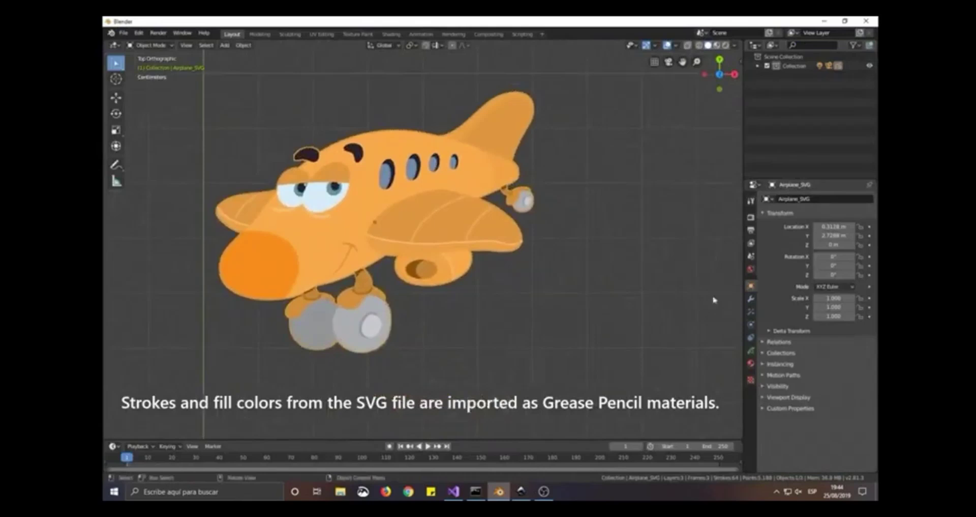
left_click(753, 351)
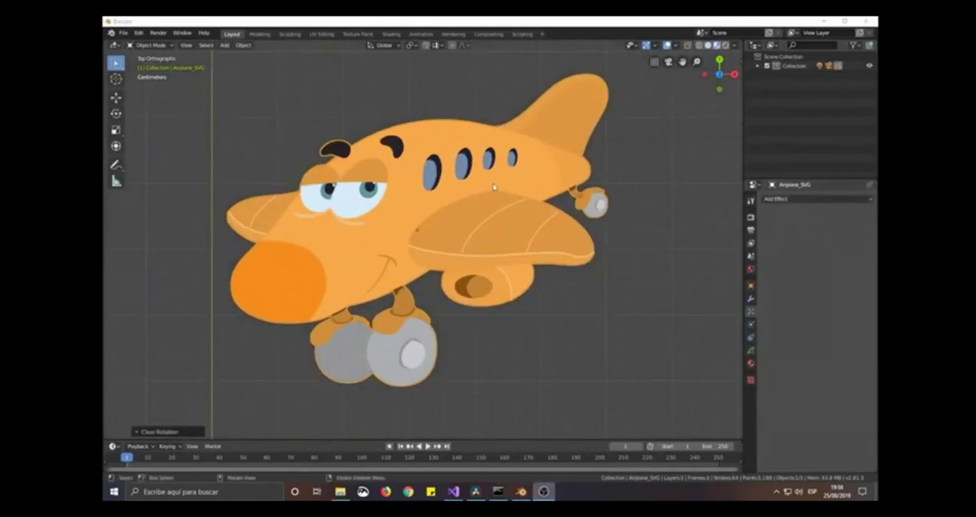
Step: In Edit Mode, box-select the right wing's points and start a move, then cancel it
left_click(494, 187)
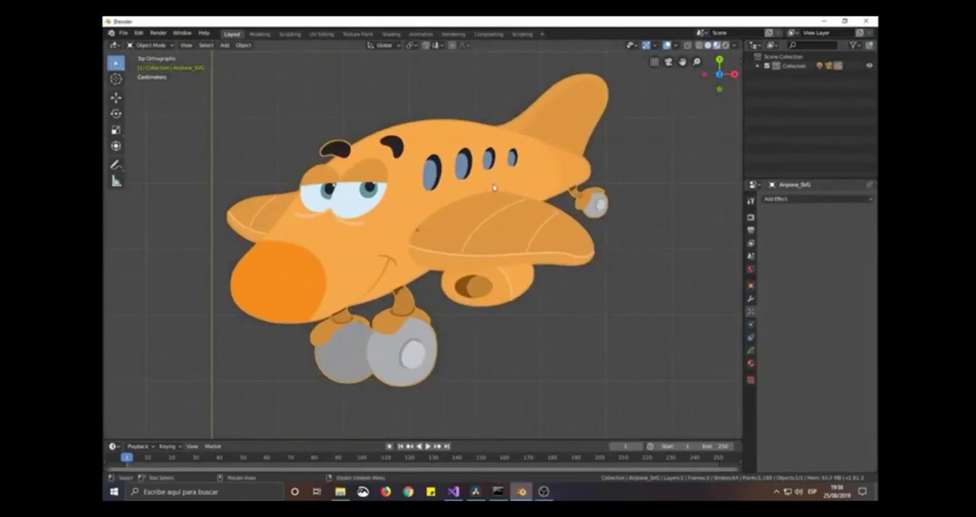
key("Tab")
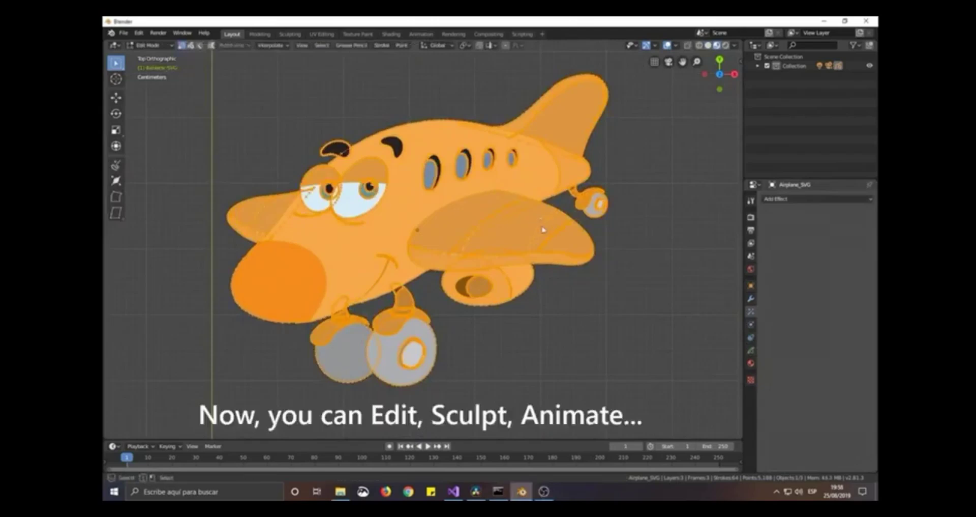
left_click_drag(539, 214, 603, 292)
key("g")
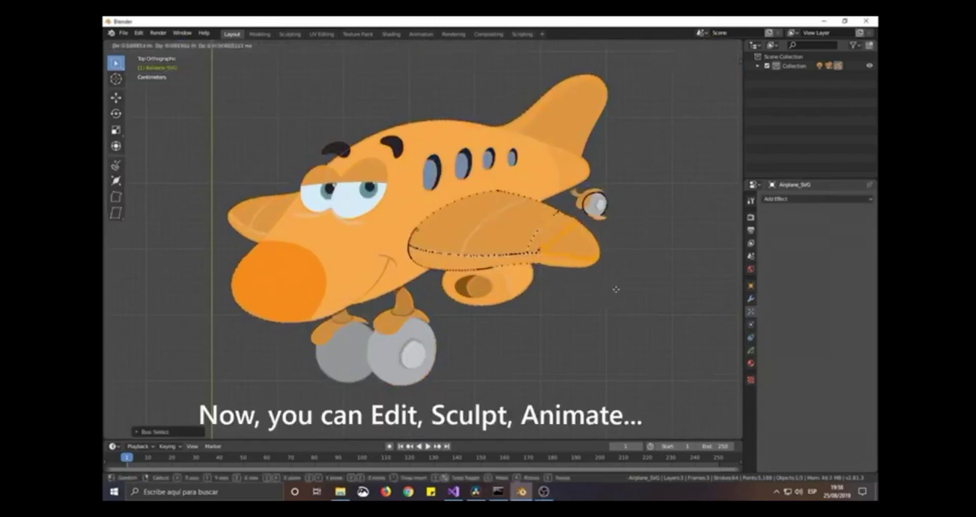
right_click(618, 291)
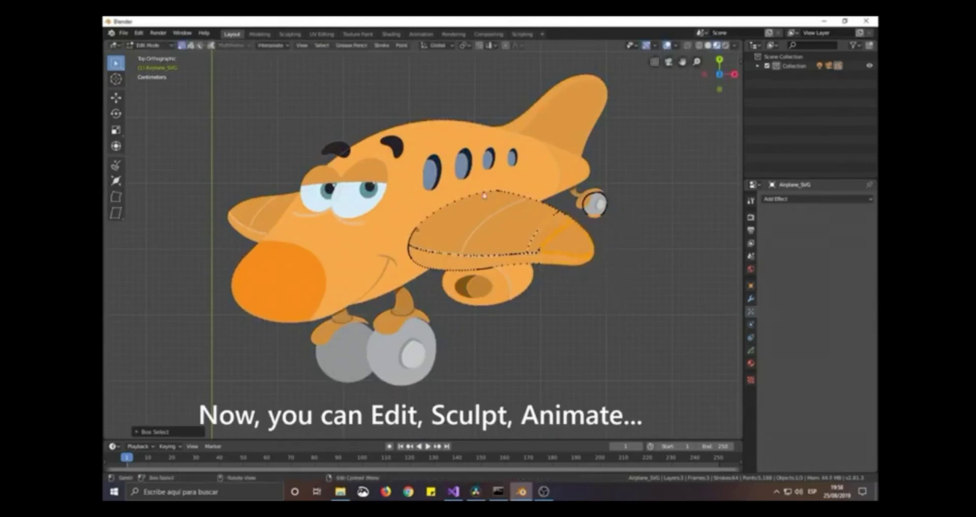
Step: Sculpt the nose, fuselage, tail and rear wing with an enlarged brush, then return to Object Mode
left_click(150, 45)
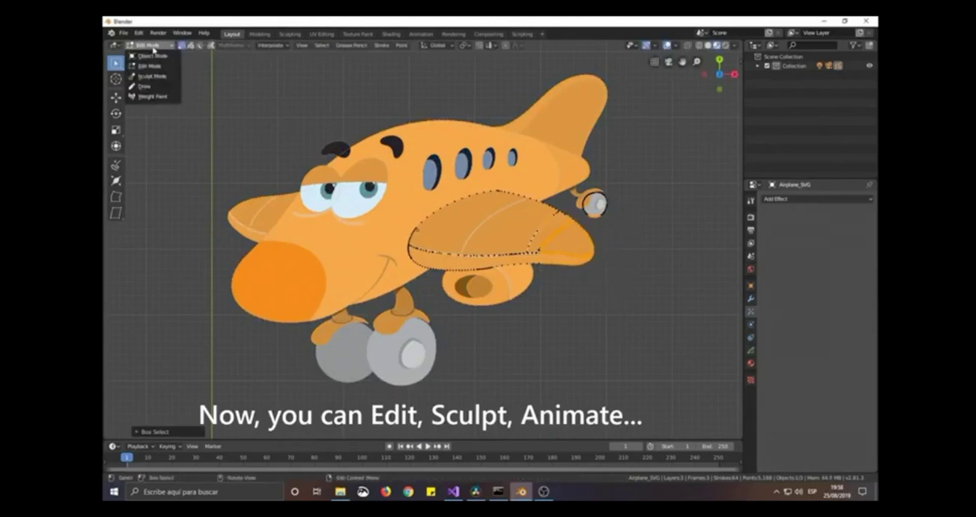
left_click(160, 77)
key("f")
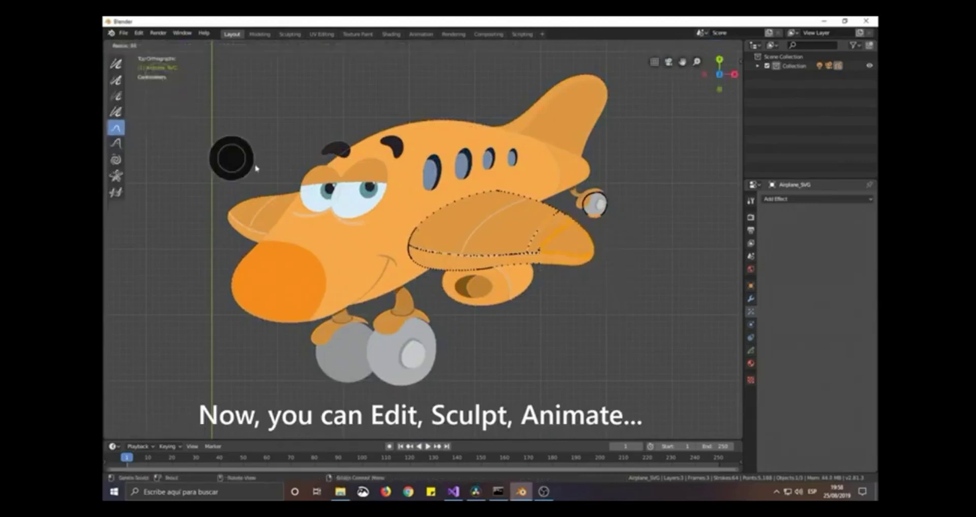
left_click(304, 214)
mouse_move(304, 214)
left_mouse_down()
mouse_move(250, 196)
mouse_move(266, 200)
left_mouse_up()
left_click_drag(370, 137, 422, 119)
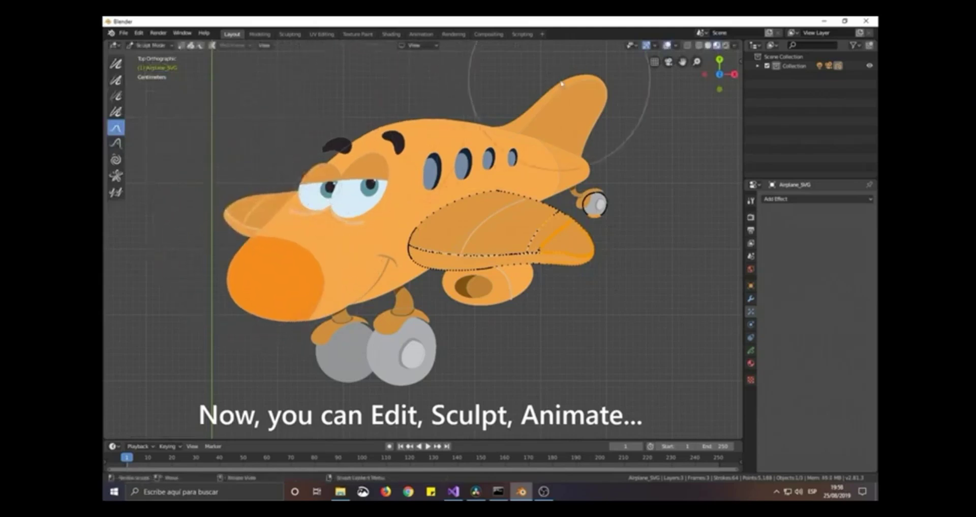
left_click_drag(554, 115, 564, 101)
left_click_drag(570, 211, 531, 222)
left_click(151, 45)
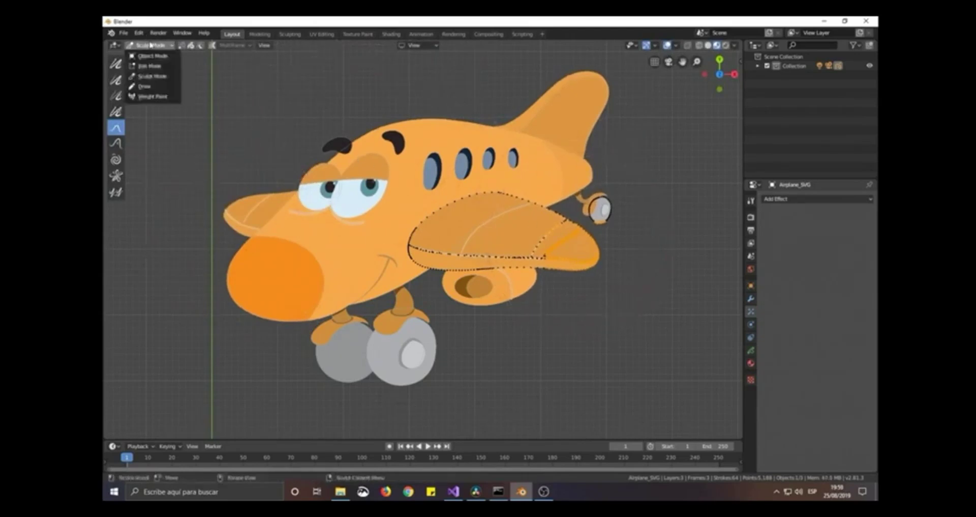
left_click(148, 55)
Step: Rotate the imported airplane to a new angle and scale it down
key("r")
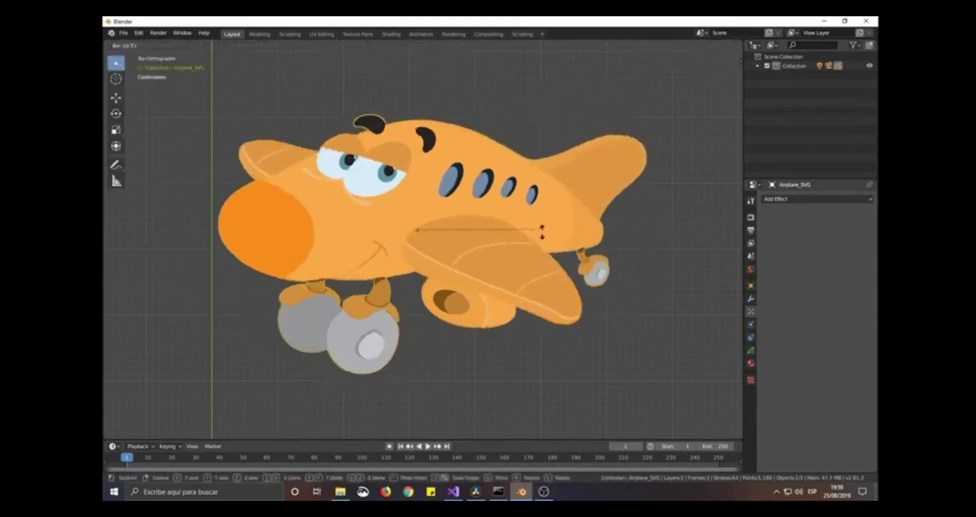
left_click(531, 225)
key("s")
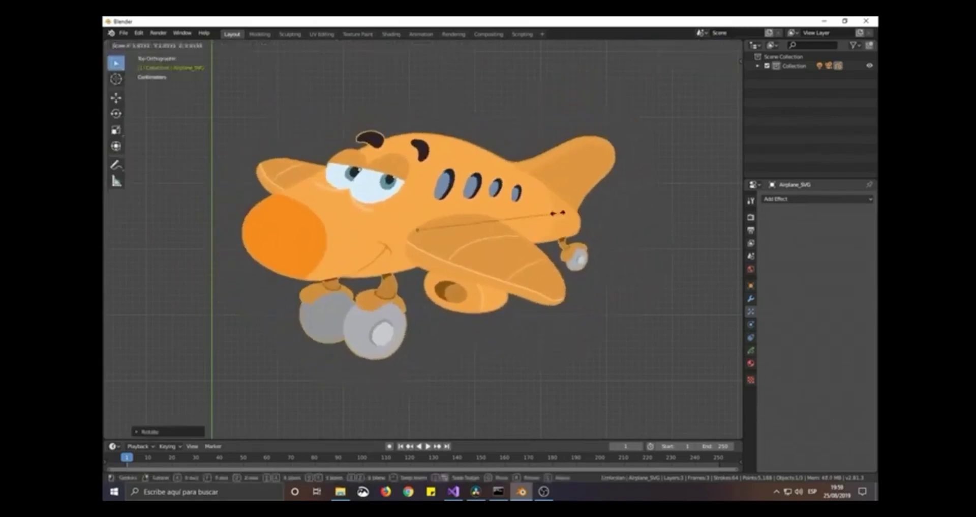
left_click(514, 213)
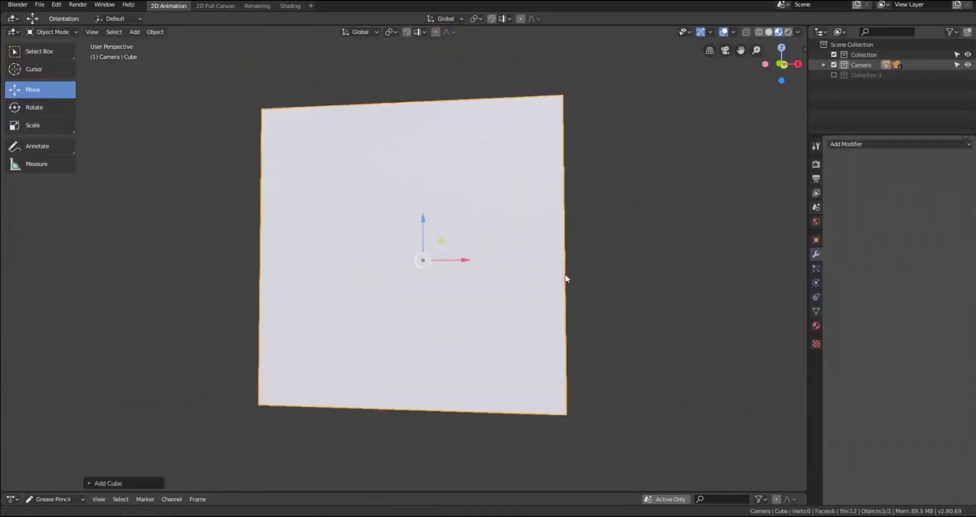
Step: Round the cube into a sphere and extrude its bottom faces down into a flat-ended neck
key("ctrl+2")
key("Tab")
left_click(359, 277)
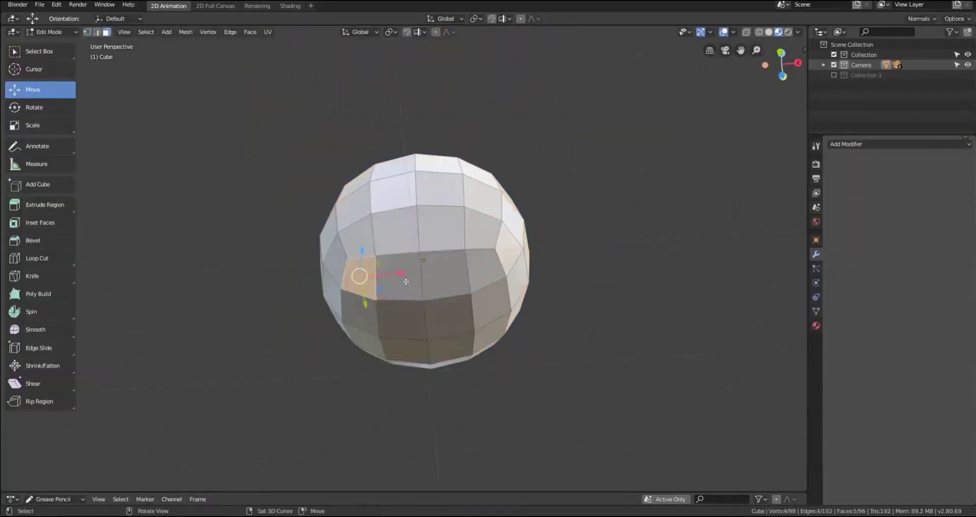
middle_click_drag(432, 279, 473, 334)
key("e")
left_click(546, 363)
key("r")
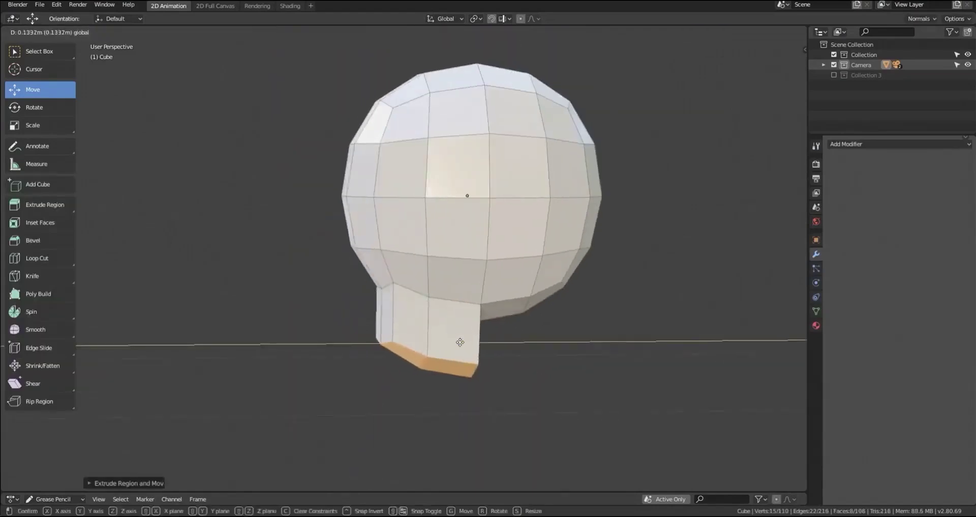
left_click(620, 353)
Step: Scale the two side vertices of the head along Z to reshape it
middle_click_drag(621, 353, 703, 336)
scroll(704, 336, "up", 2)
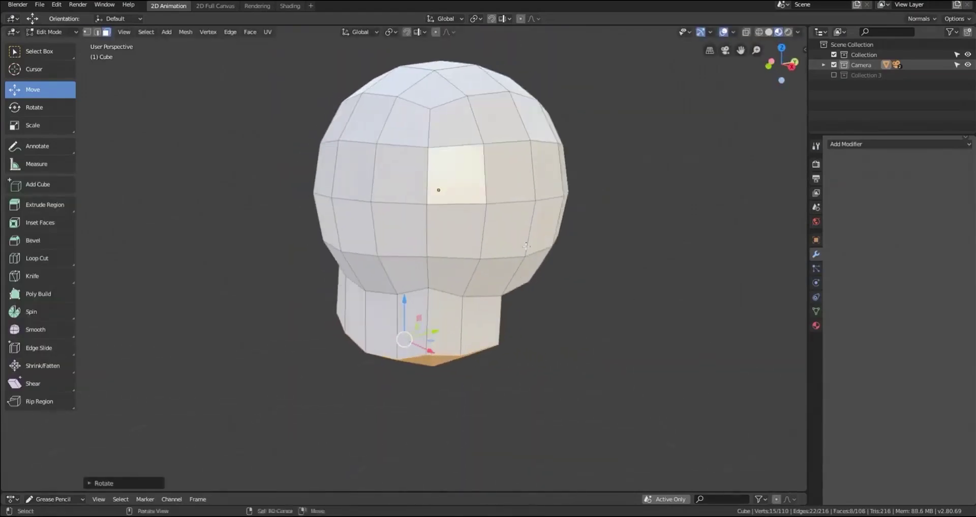
key("1")
left_click(507, 241)
left_click(336, 241, "shift")
scroll(580, 274, "down", 3)
key("s")
key("z")
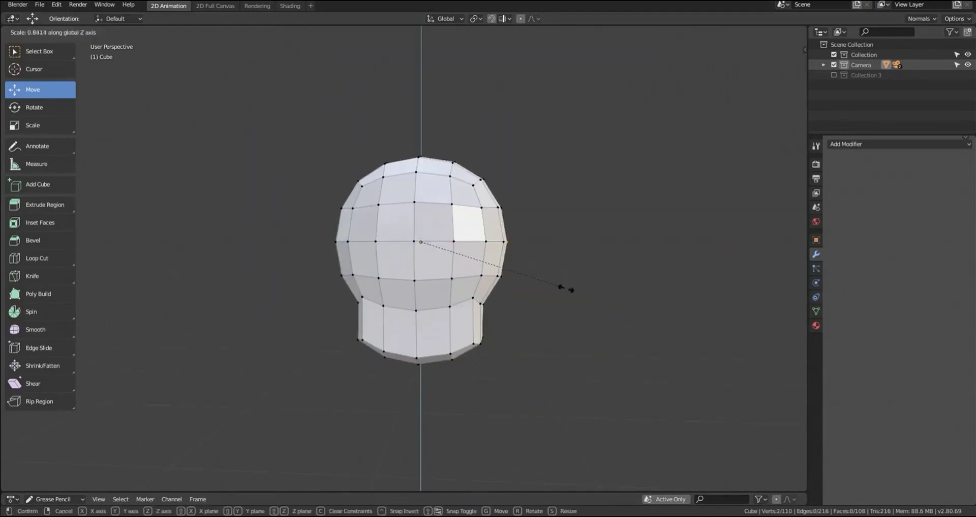
left_click(589, 295)
Step: Return to Object Mode and smooth the head with Ctrl+1 subdivision
scroll(501, 232, "up", 2)
middle_click_drag(501, 232, 463, 282)
key("Tab")
key("ctrl+1")
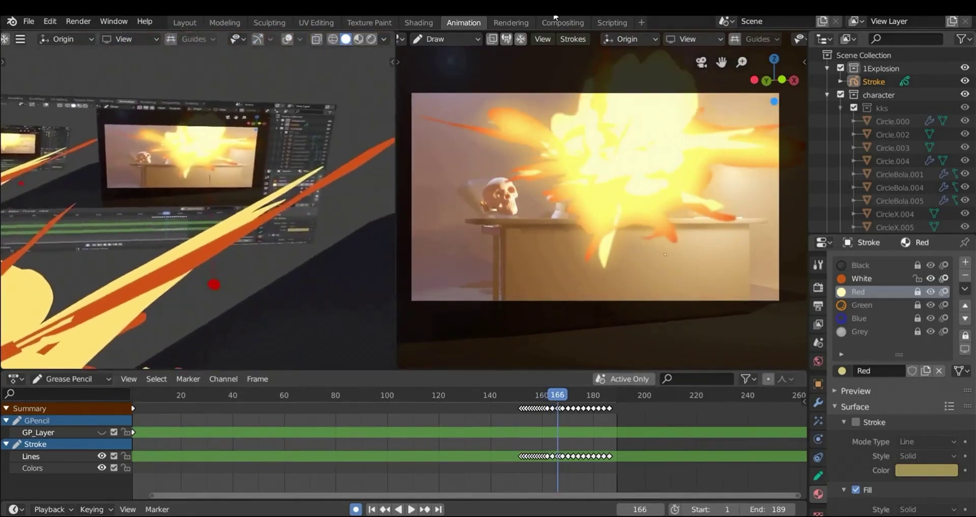
Step: Go back to frame 159 before the blast, then forward to frame 166 at its peak
key("Left")
key("Left")
key("Left")
key("Left")
key("Left")
key("Left")
key("Left")
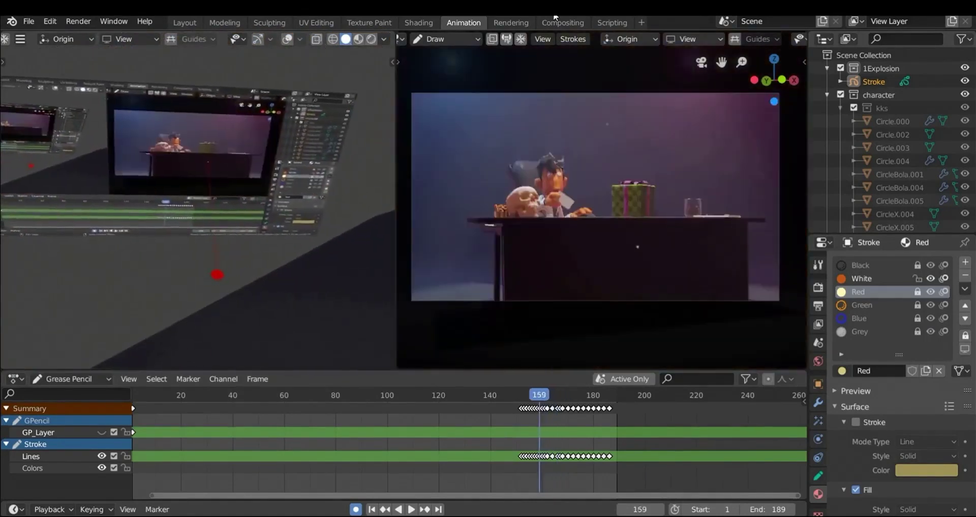
key("Right")
key("Right")
key("Right")
key("Right")
key("Right")
key("Right")
key("Right")
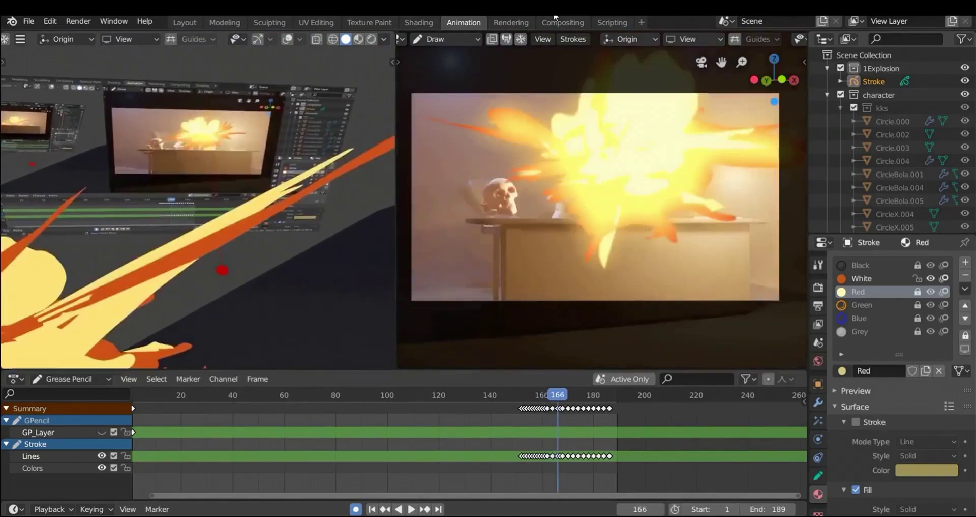